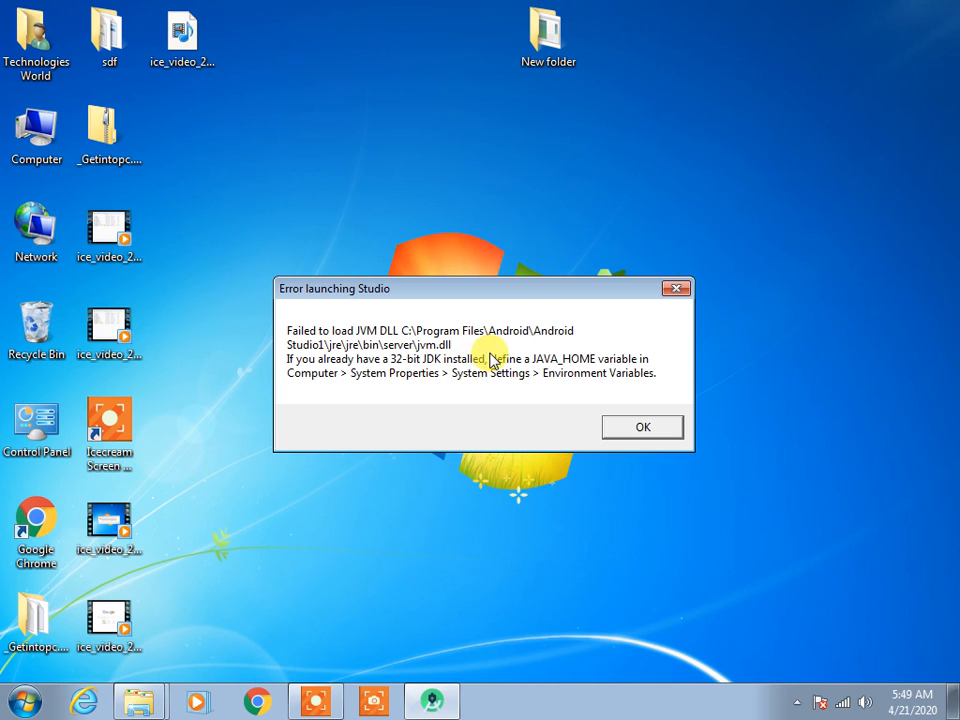
# Dismiss the Android Studio launch error and search Google in Chrome for "jdk download 32 bit"
pyautogui.click(670, 290)
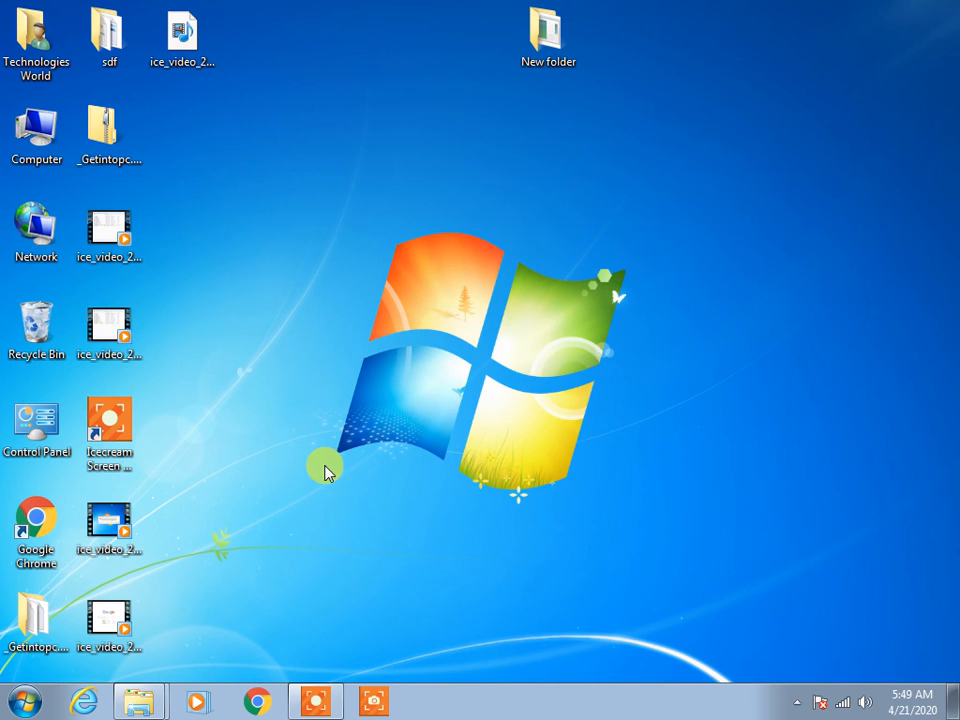
pyautogui.click(264, 701)
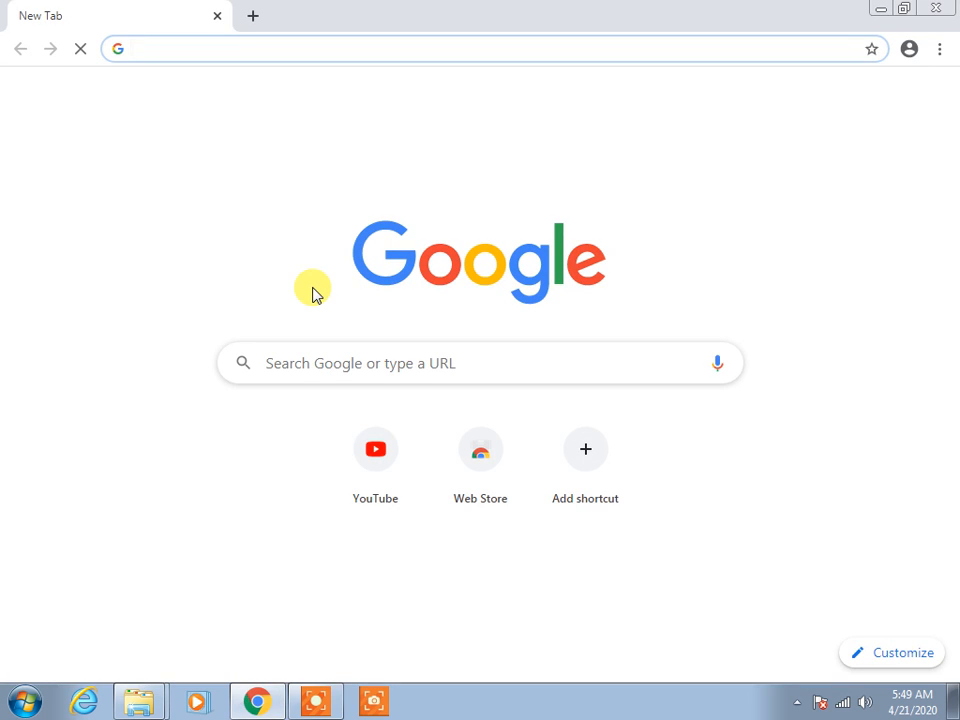
pyautogui.write('jd')
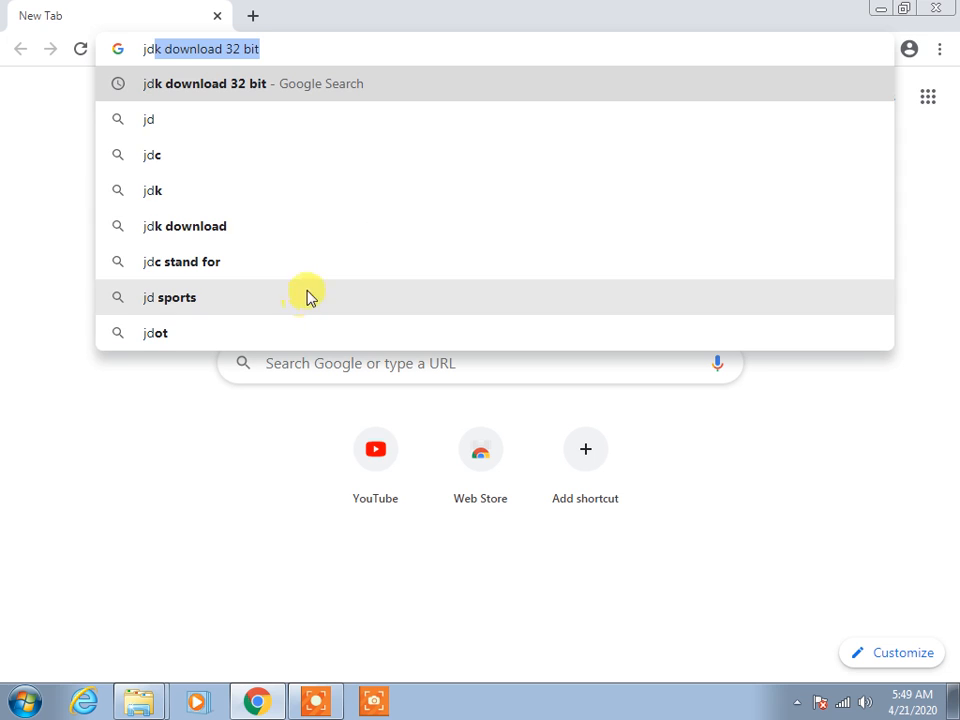
pyautogui.click(306, 49)
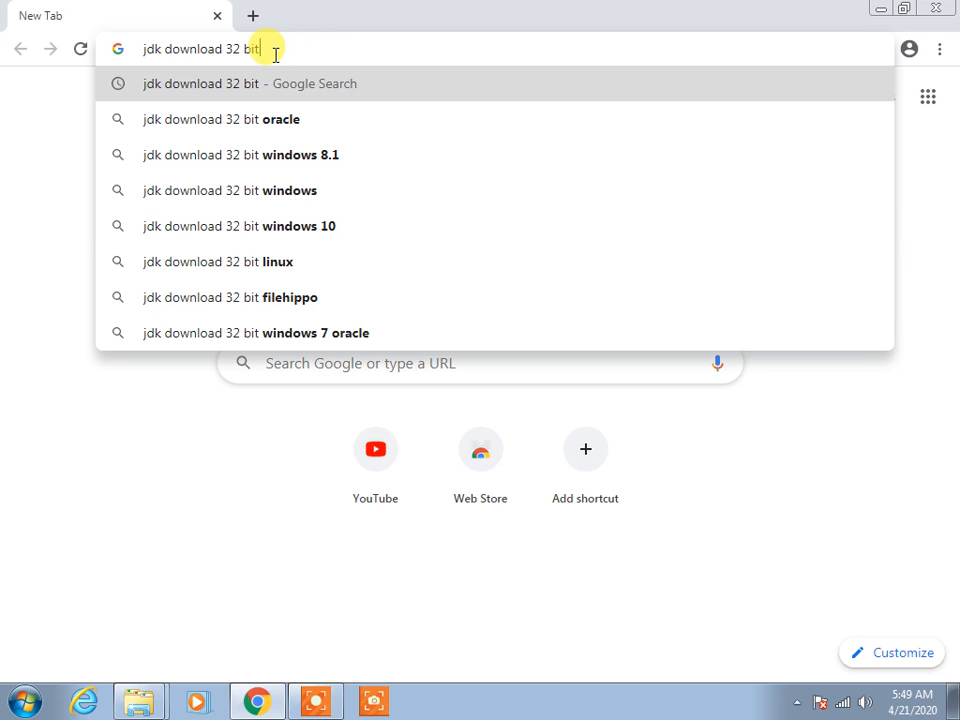
pyautogui.press('Return')
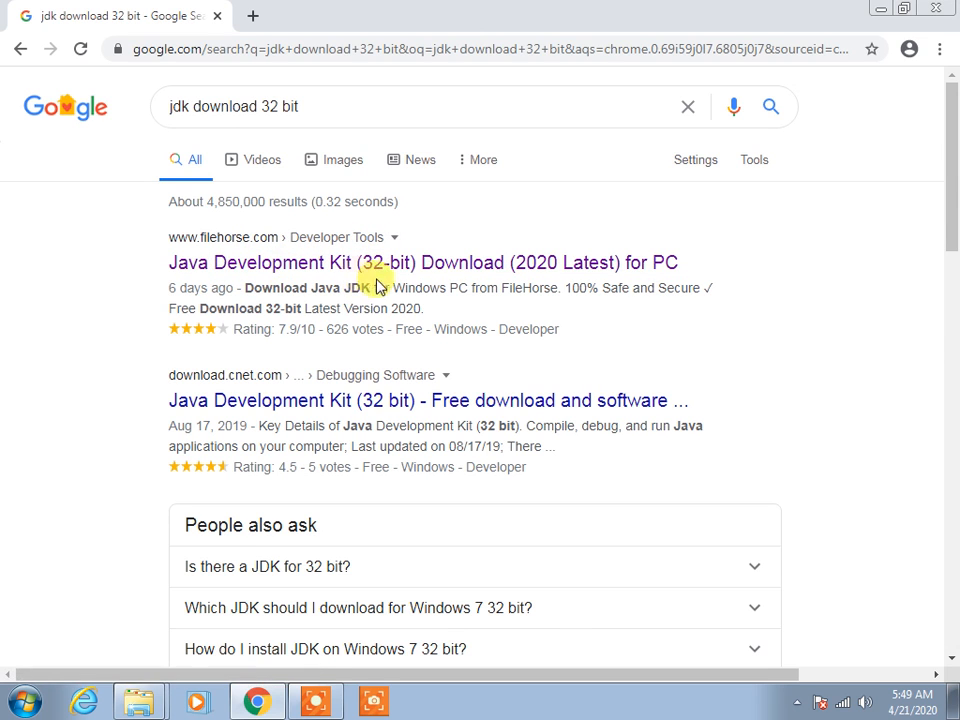
# Open the FileHorse Java Development Kit (32-bit) result and start its free download
pyautogui.click(425, 266)
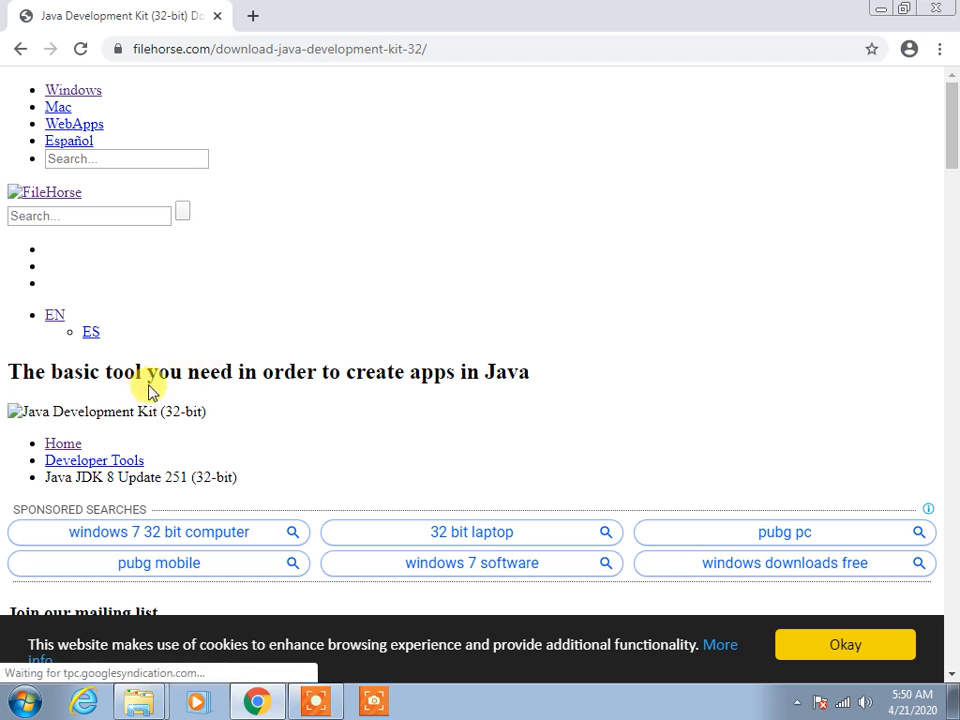
pyautogui.scroll(-1, 148, 395)
pyautogui.scroll(-2, 148, 398)
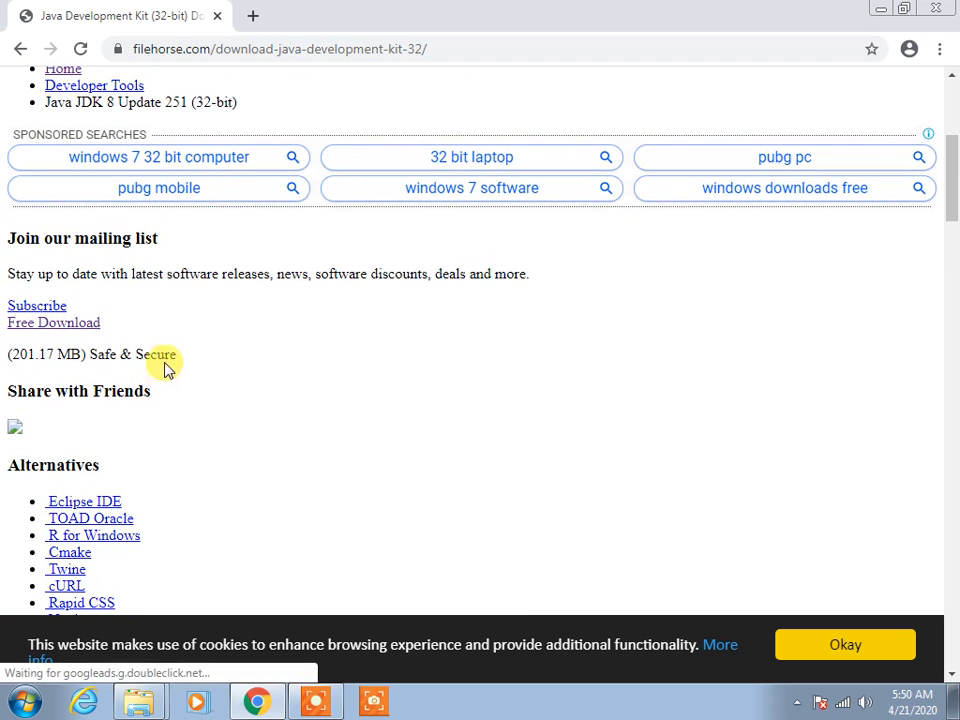
pyautogui.click(66, 333)
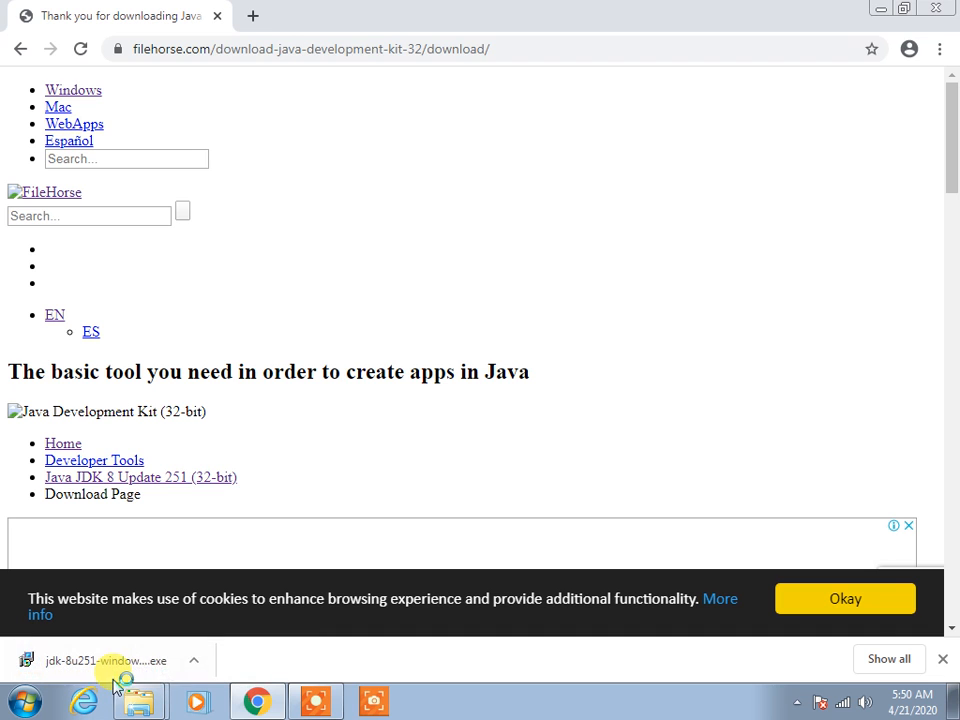
# Show the downloaded jdk-8u251-windows-i586 installer in its folder and run it as administrator, allowing the elevation request
pyautogui.click(196, 663)
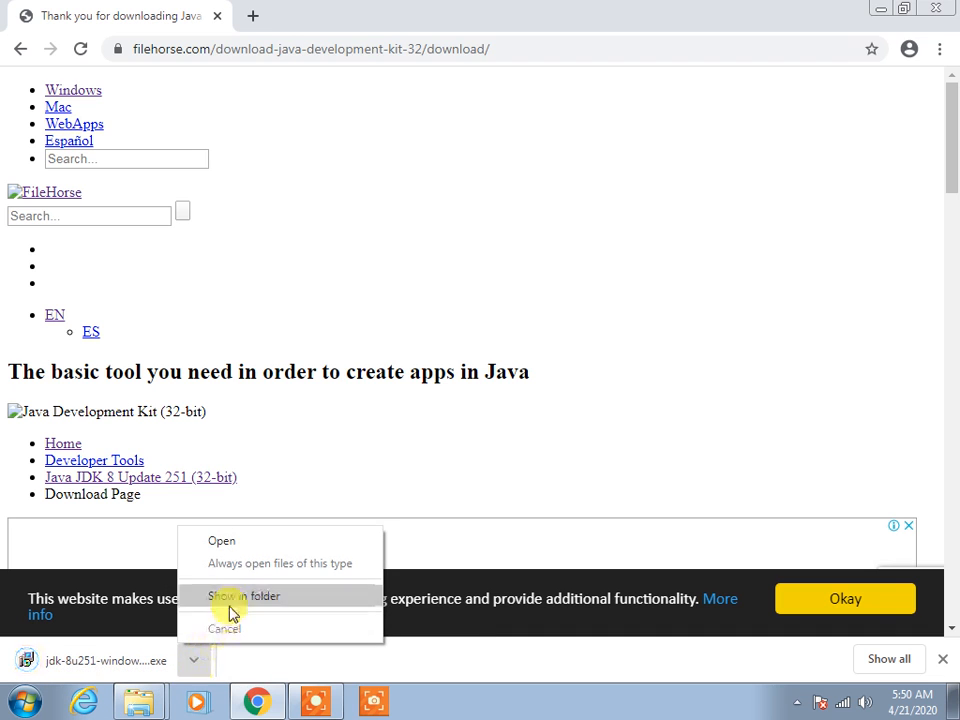
pyautogui.click(225, 598)
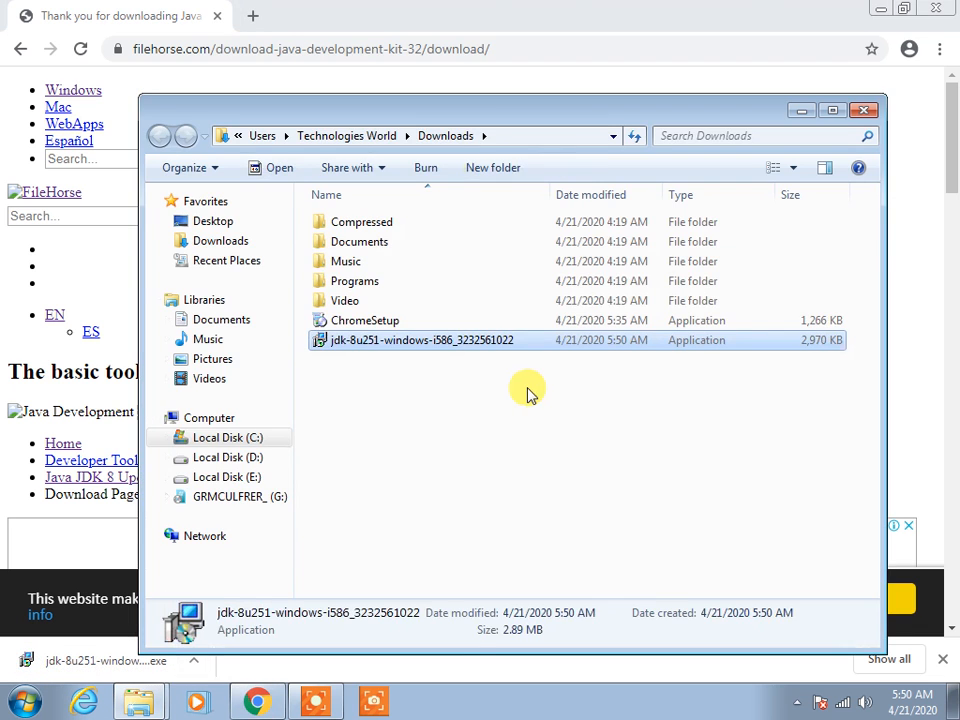
pyautogui.rightClick(398, 346)
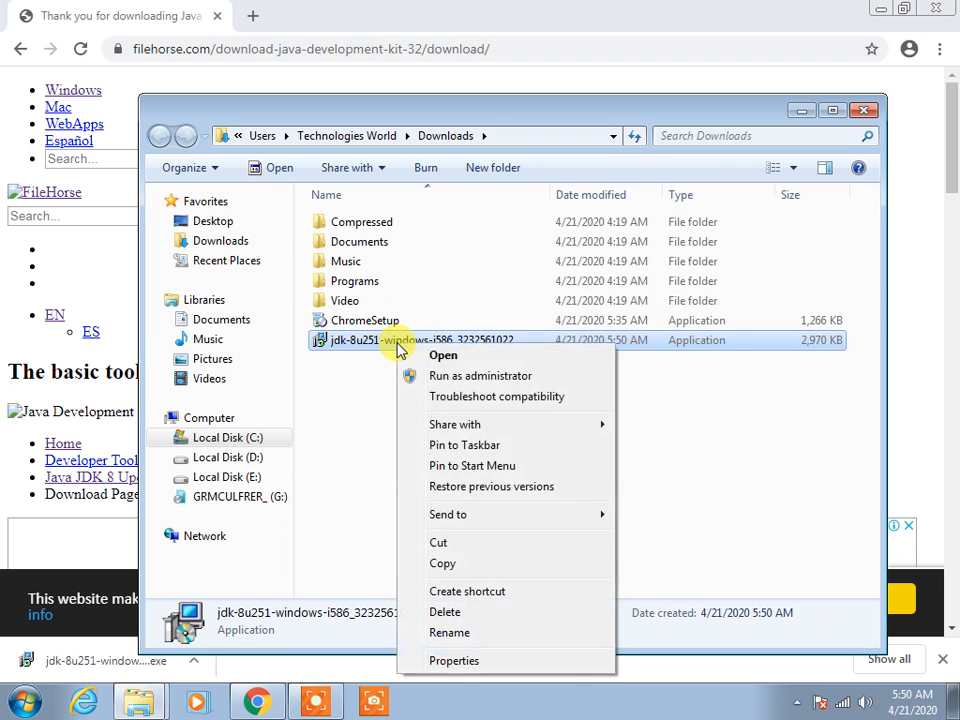
pyautogui.click(446, 377)
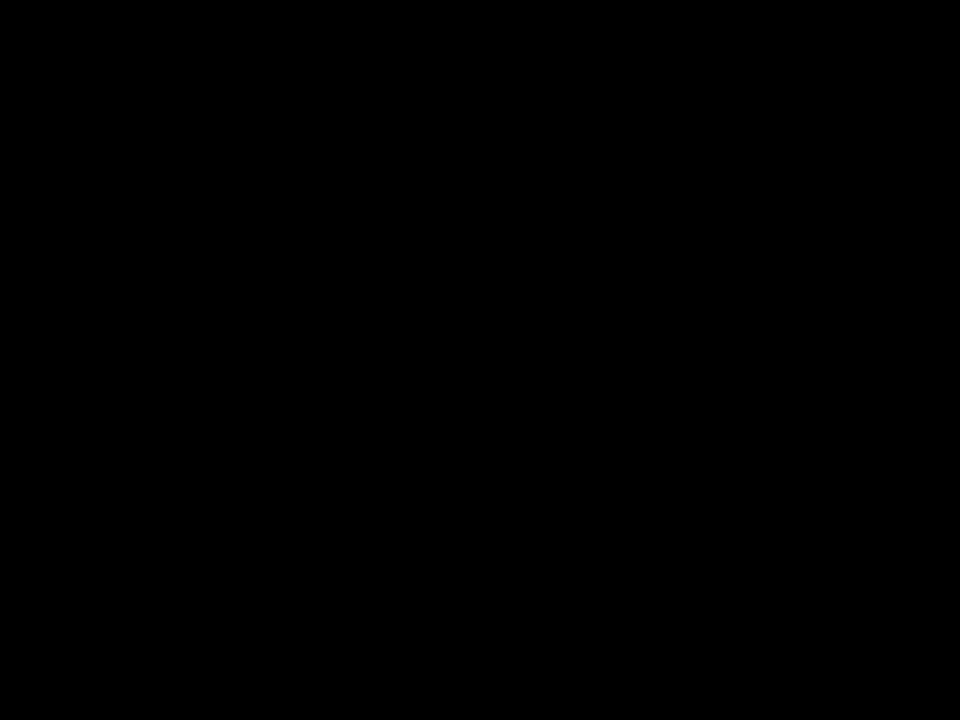
pyautogui.click(600, 424)
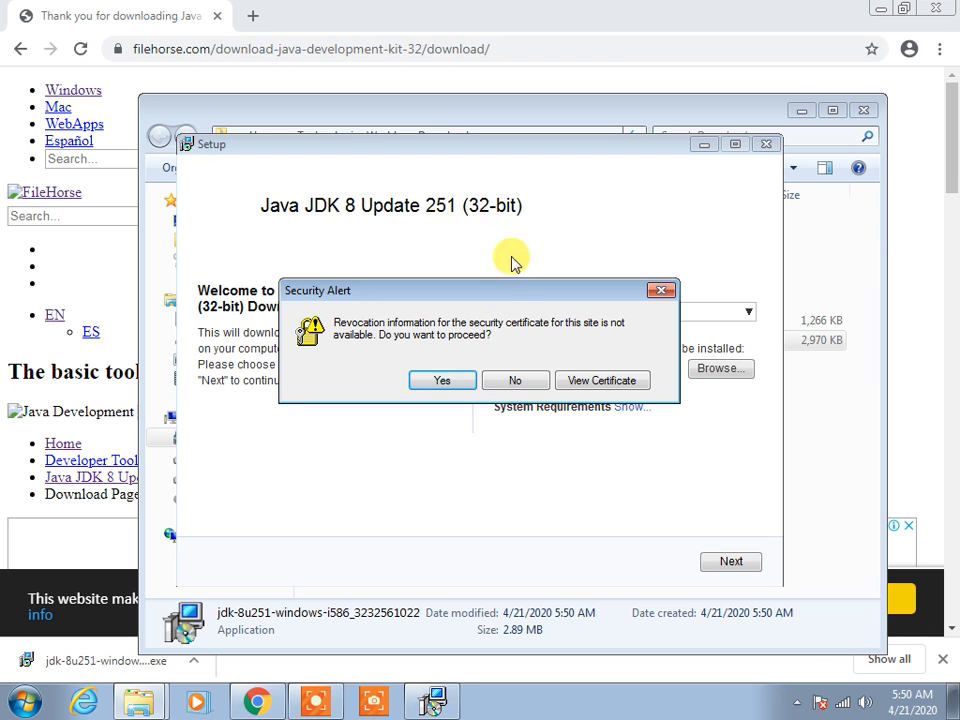
# Proceed through the Java JDK 8 Update 251 downloader, accepting the security alerts and declining the ByteFence offer
pyautogui.click(450, 380)
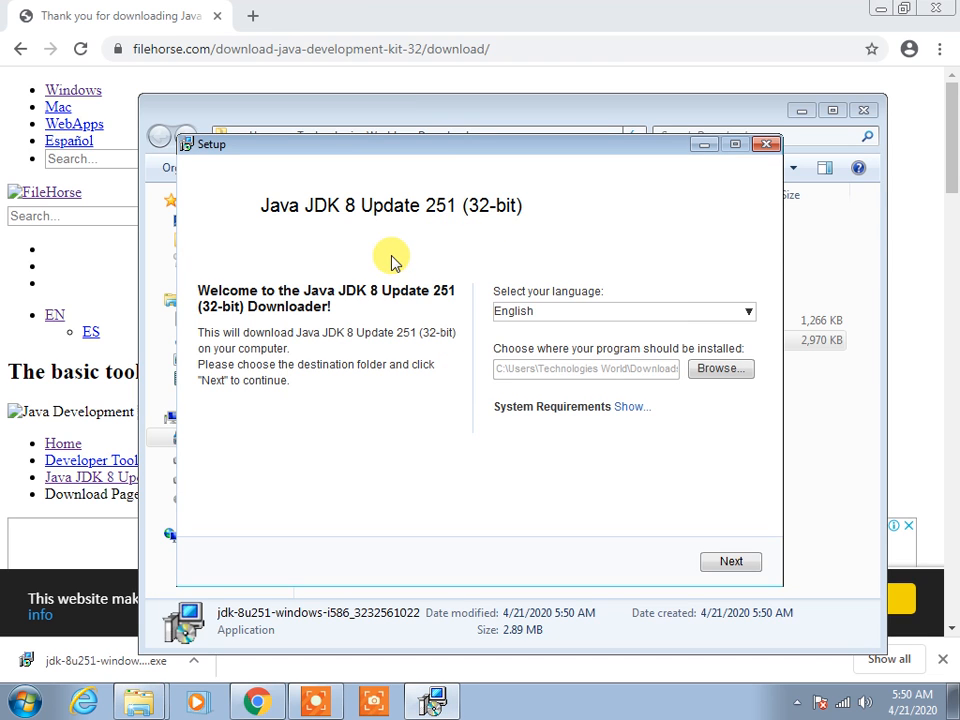
pyautogui.click(733, 563)
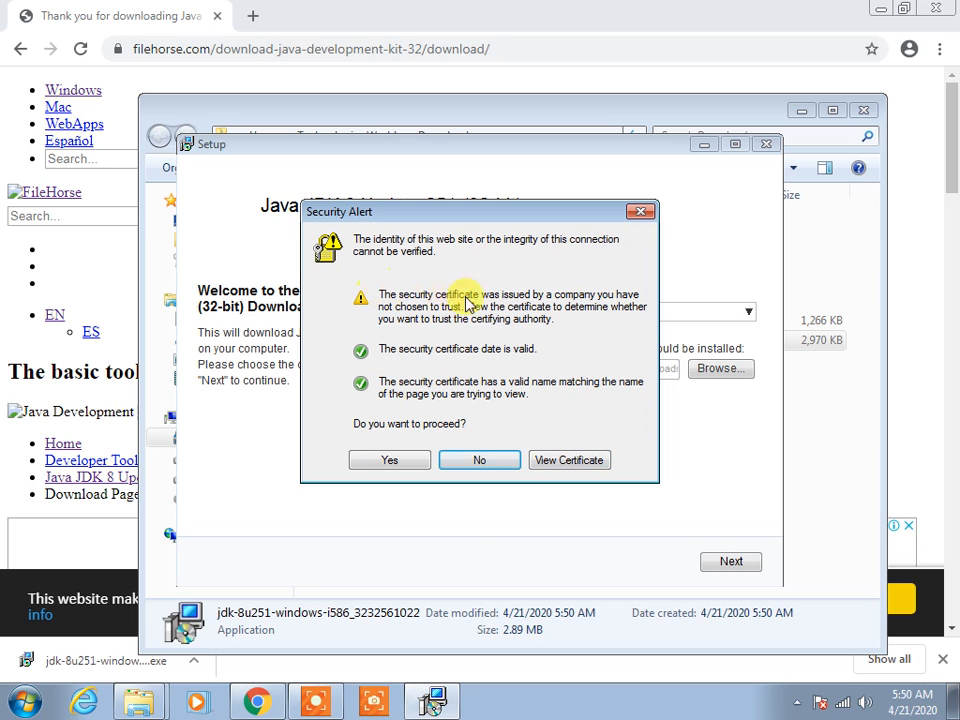
pyautogui.click(408, 462)
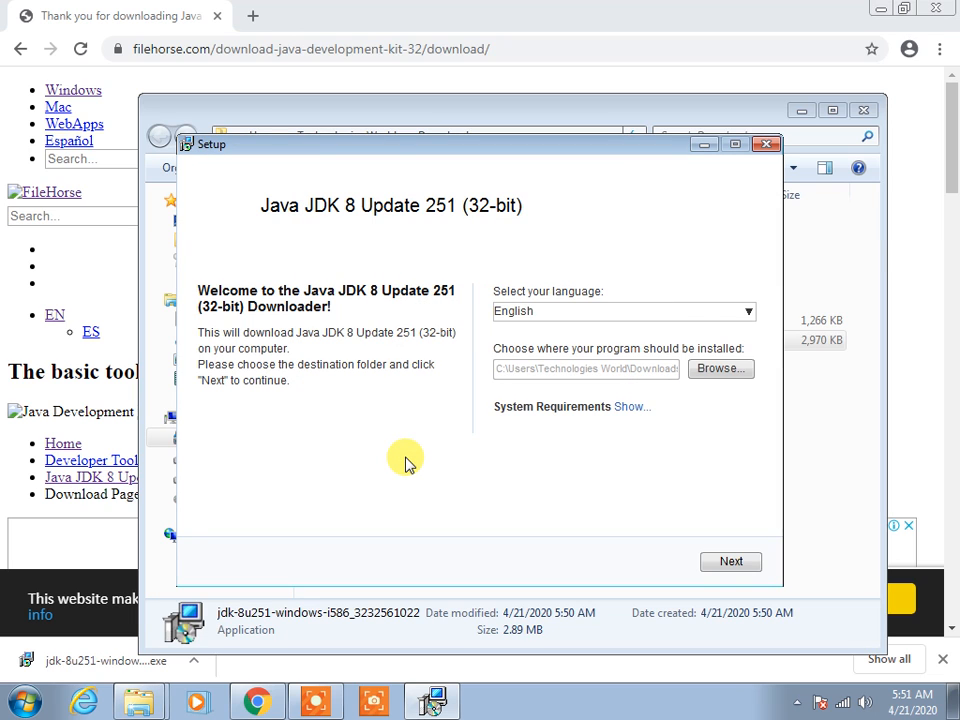
pyautogui.click(733, 563)
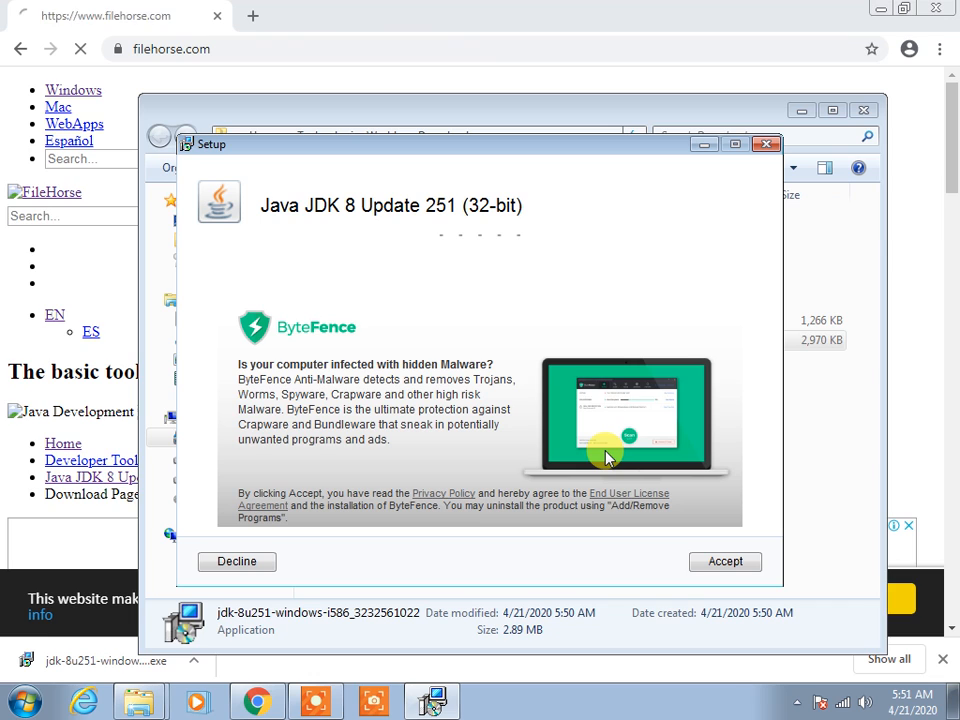
pyautogui.click(252, 562)
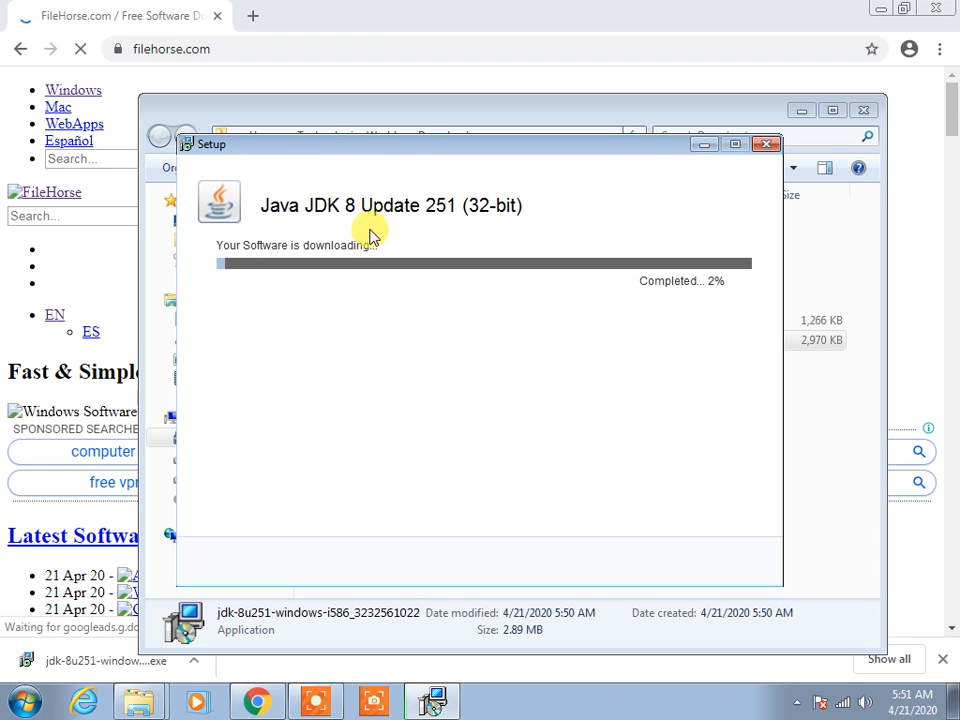
# Search for "google" in Chrome, then check the JDK download's progress in the setup window
pyautogui.click(214, 50)
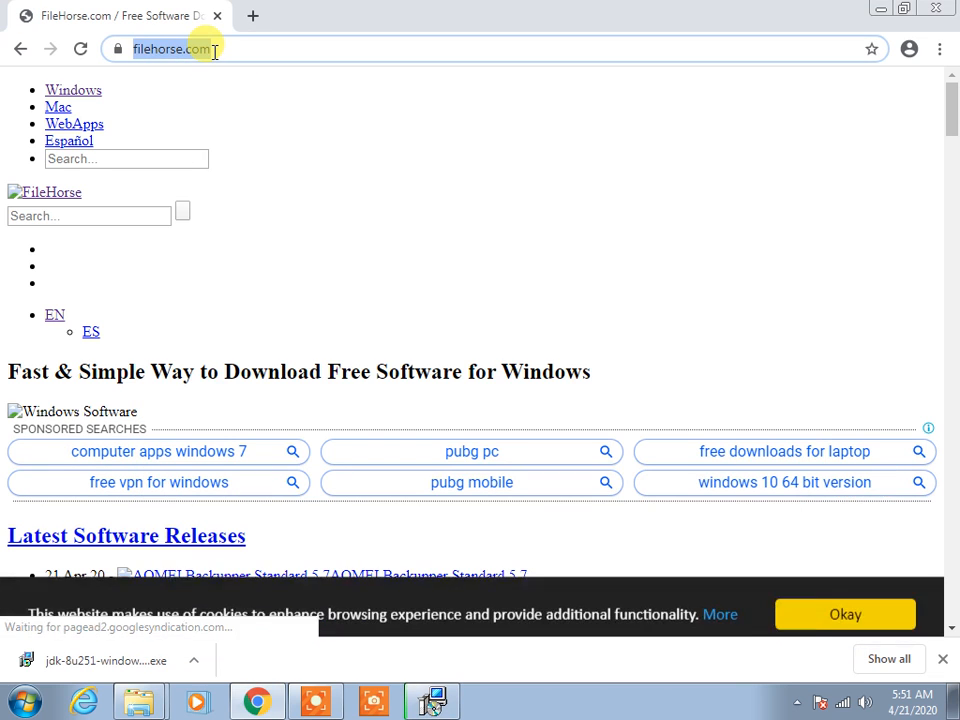
pyautogui.write('goo')
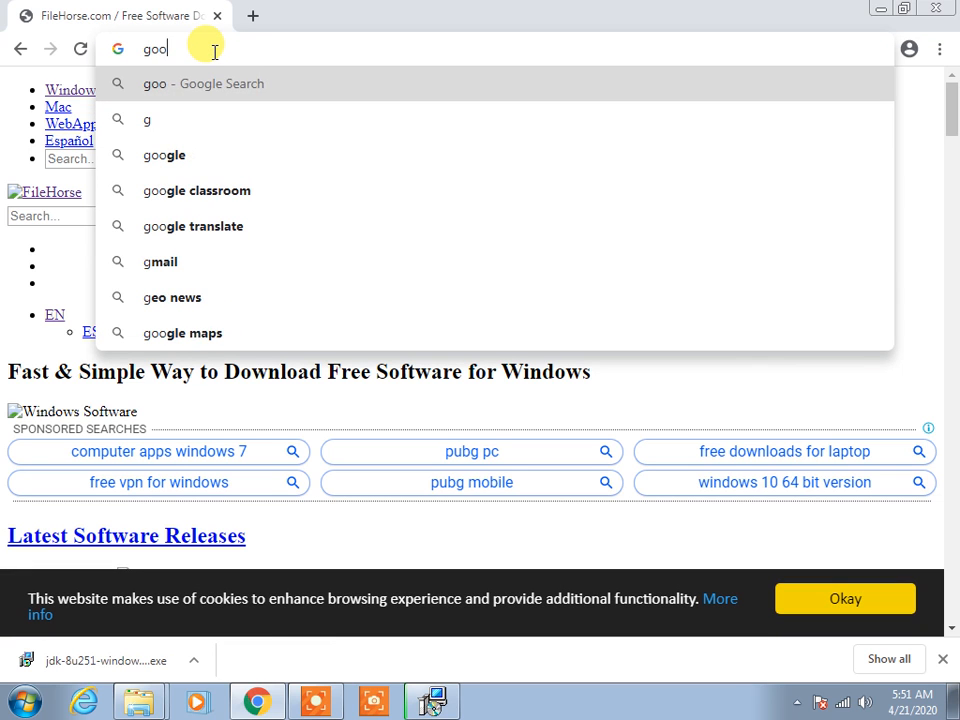
pyautogui.write('gl')
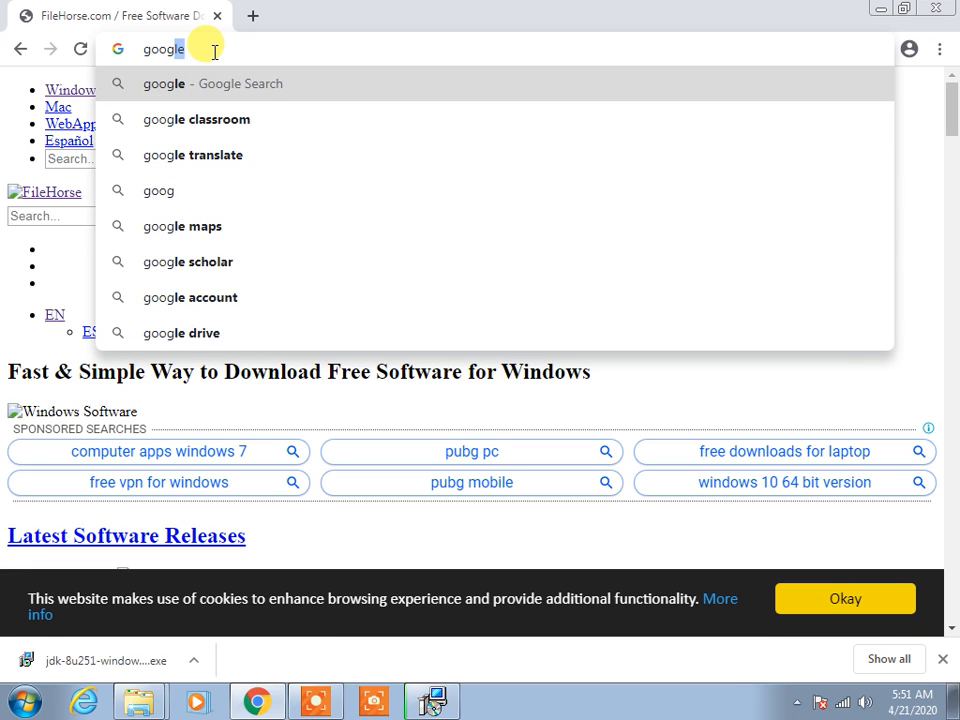
pyautogui.press('Return')
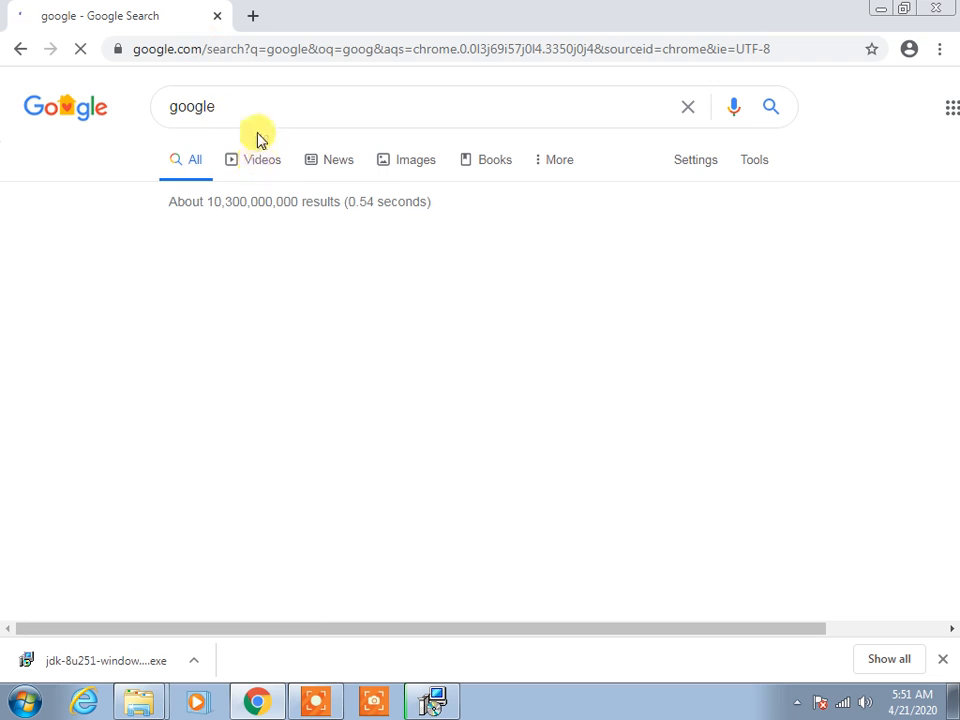
pyautogui.click(434, 698)
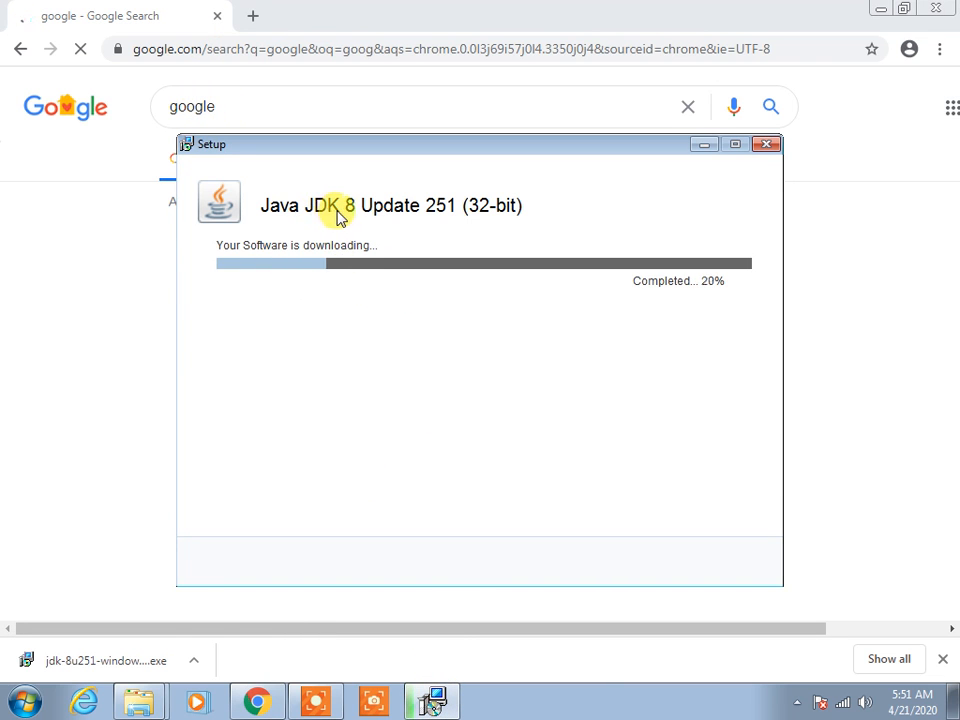
# Search Google for "jdk stands for" and highlight the abbreviation and its full name in the featured definition
pyautogui.click(146, 272)
pyautogui.doubleClick(196, 106)
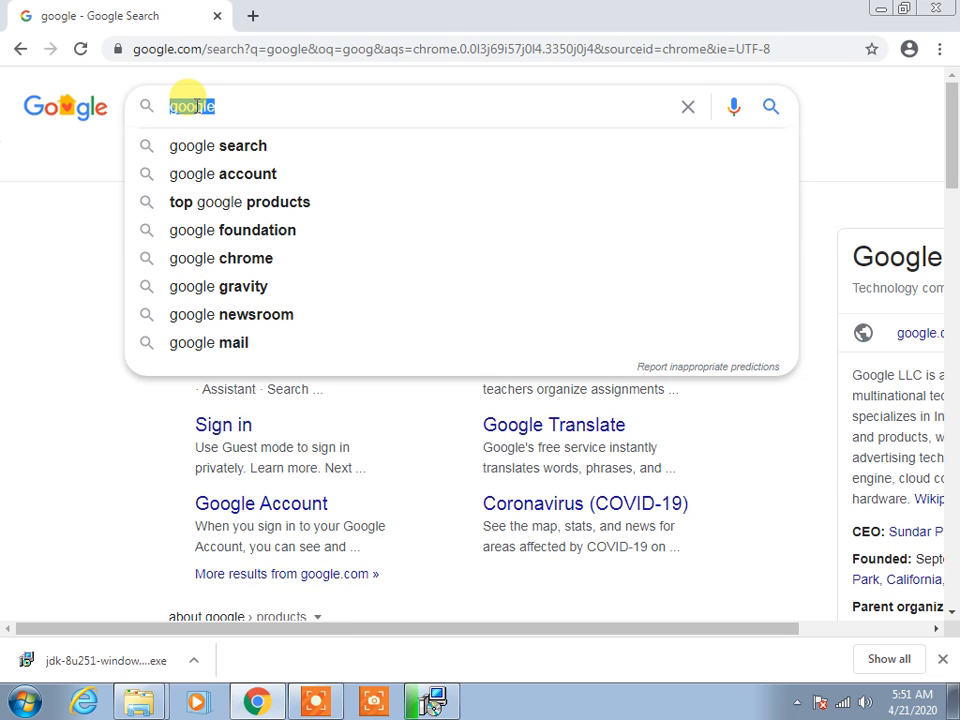
pyautogui.write('jd')
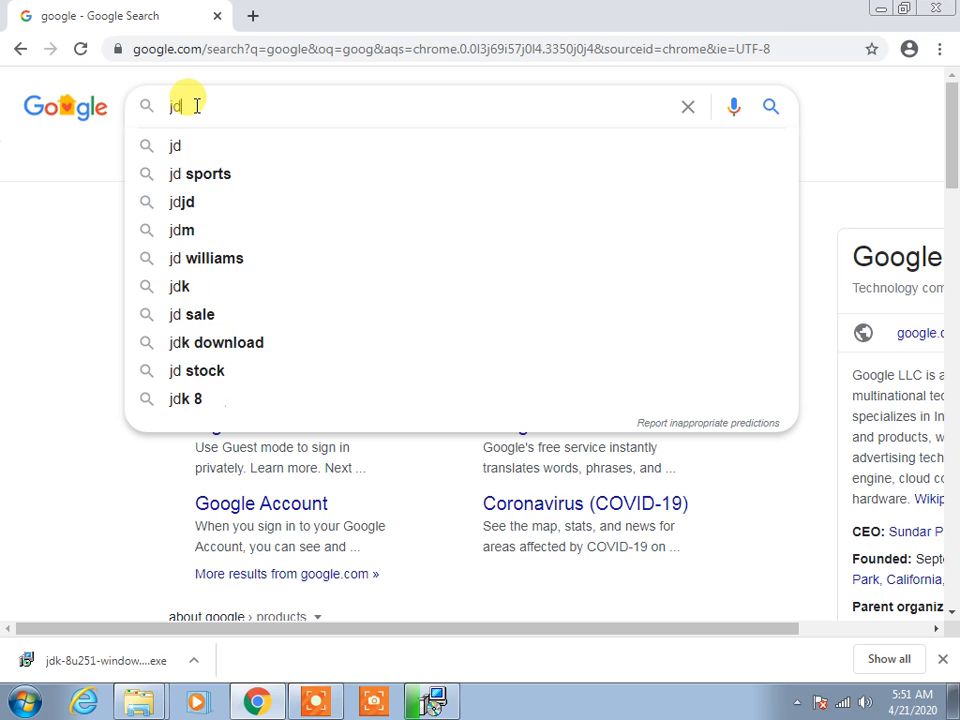
pyautogui.write('k')
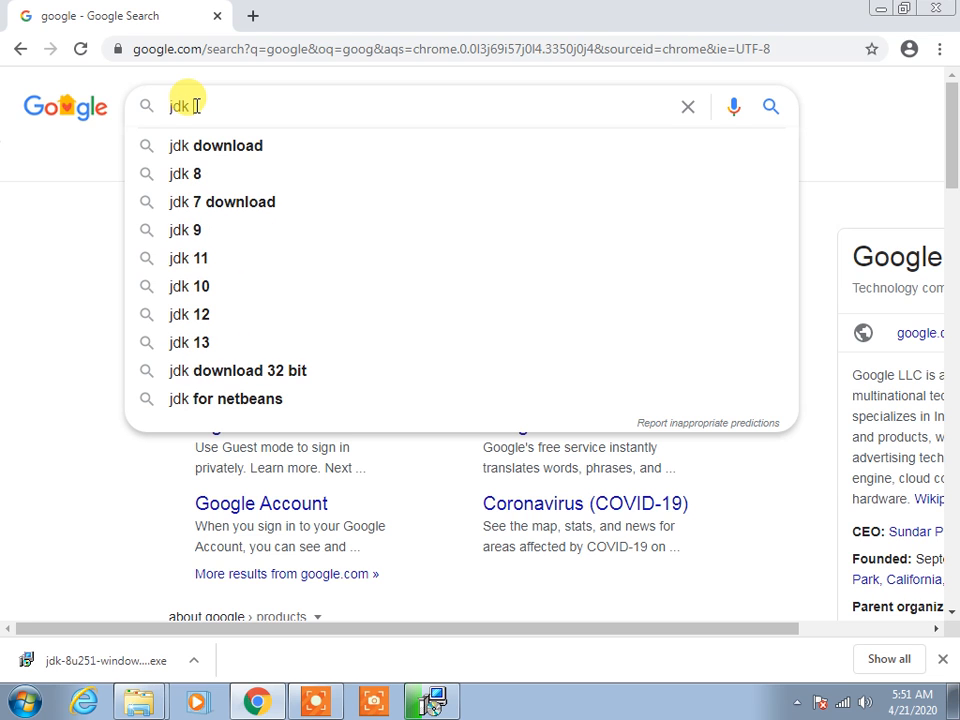
pyautogui.write(' st')
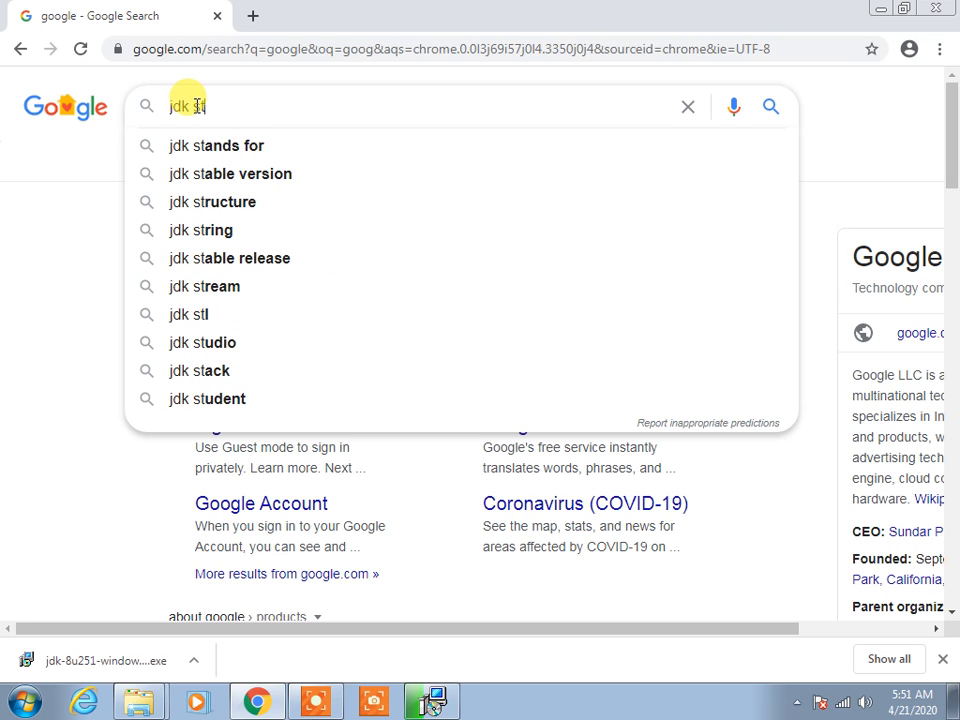
pyautogui.press('Down')
pyautogui.press('Return')
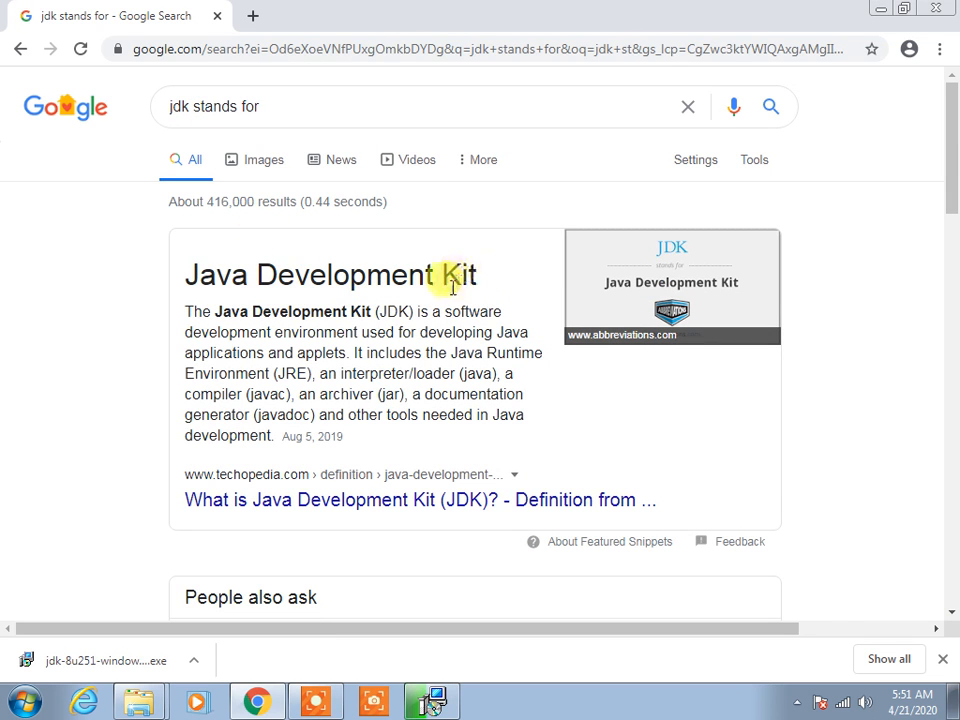
pyautogui.moveTo(410, 311); pyautogui.dragTo(388, 311)
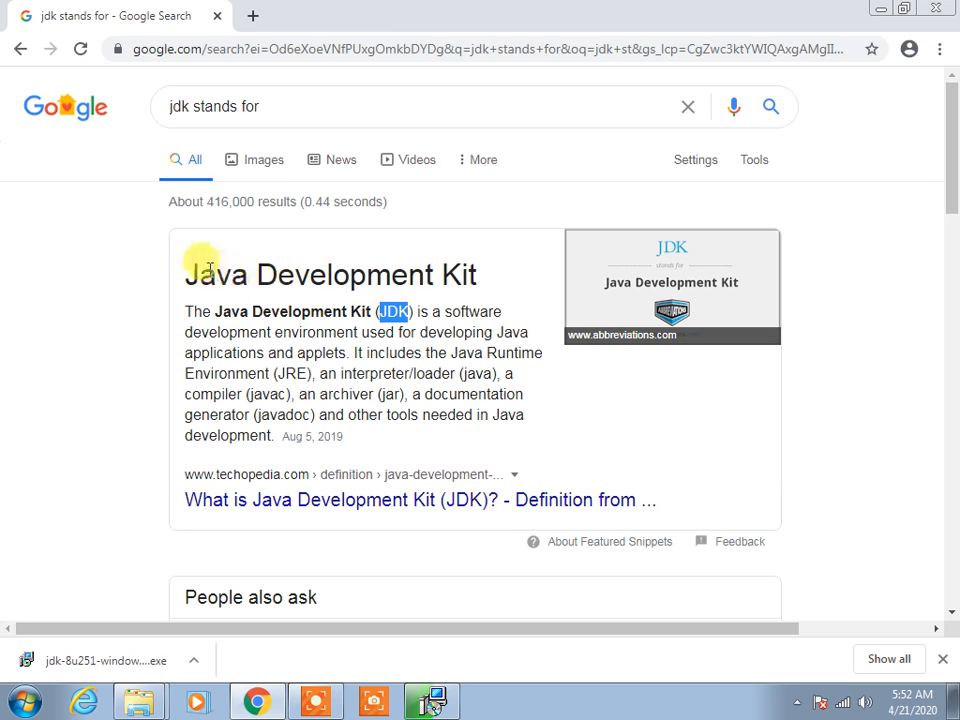
pyautogui.moveTo(186, 268); pyautogui.dragTo(477, 268)
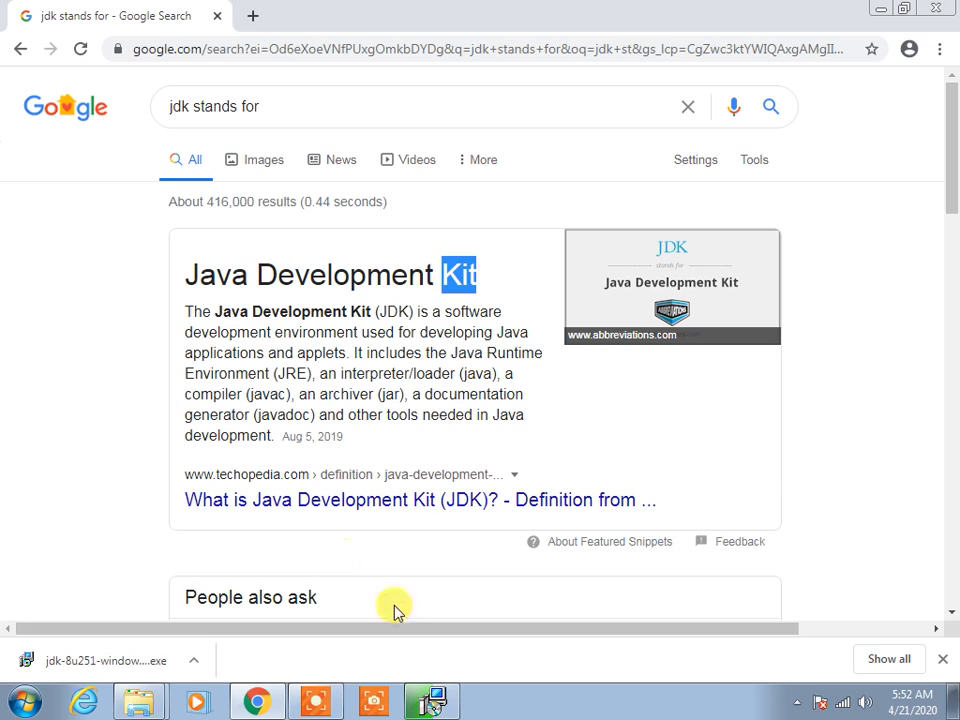
# Bring the Java JDK setup window to the front to check the download and shift it slightly aside
pyautogui.click(425, 698)
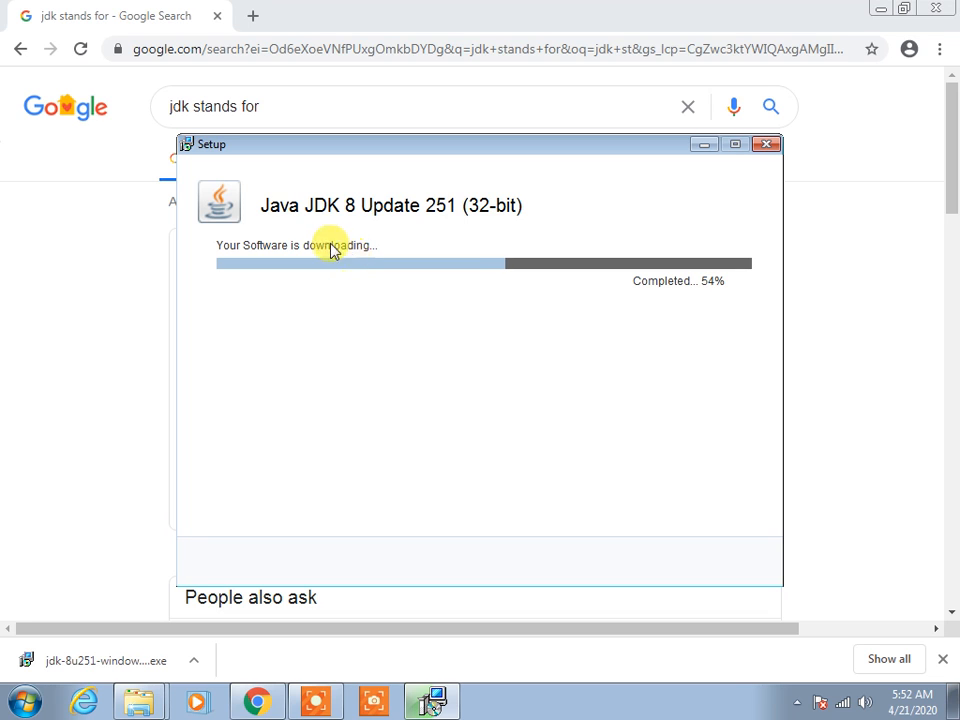
pyautogui.moveTo(390, 152); pyautogui.dragTo(439, 150)
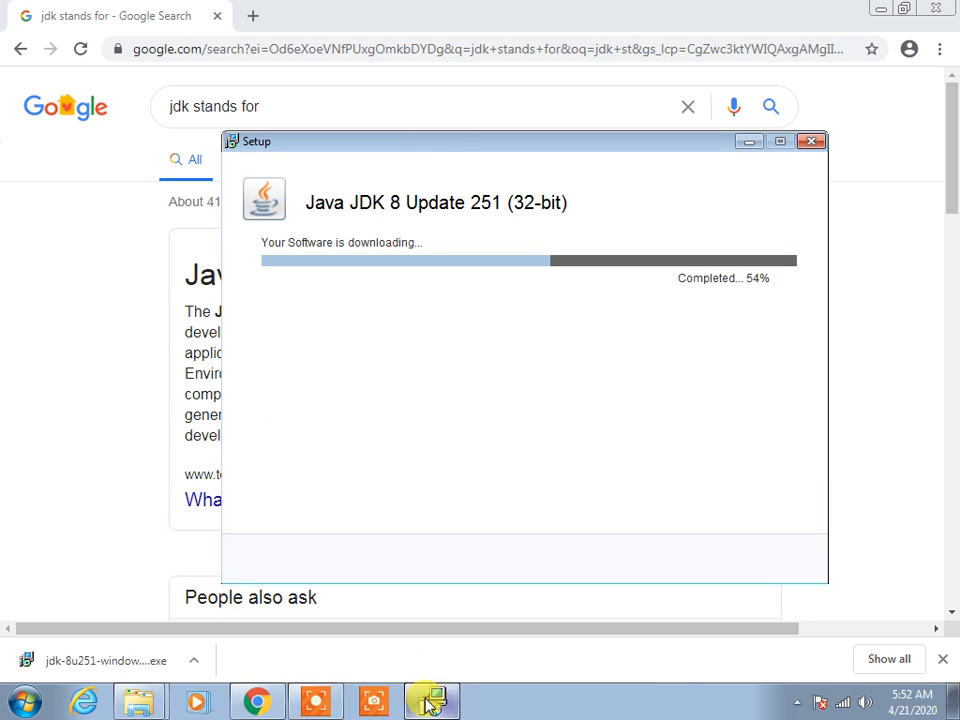
pyautogui.moveTo(324, 704)
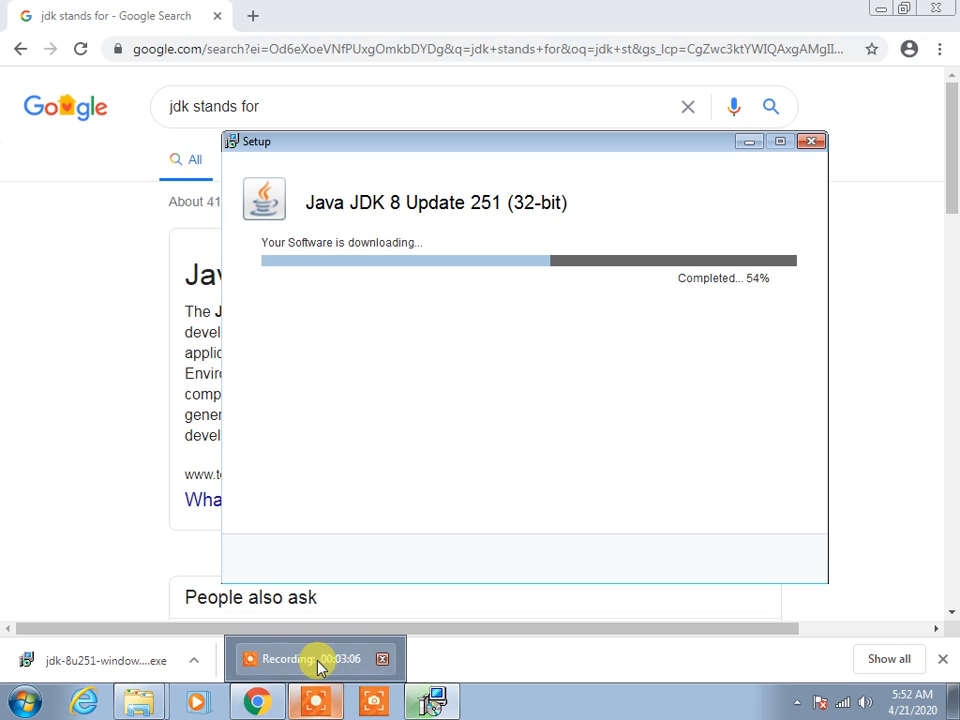
pyautogui.click(319, 661)
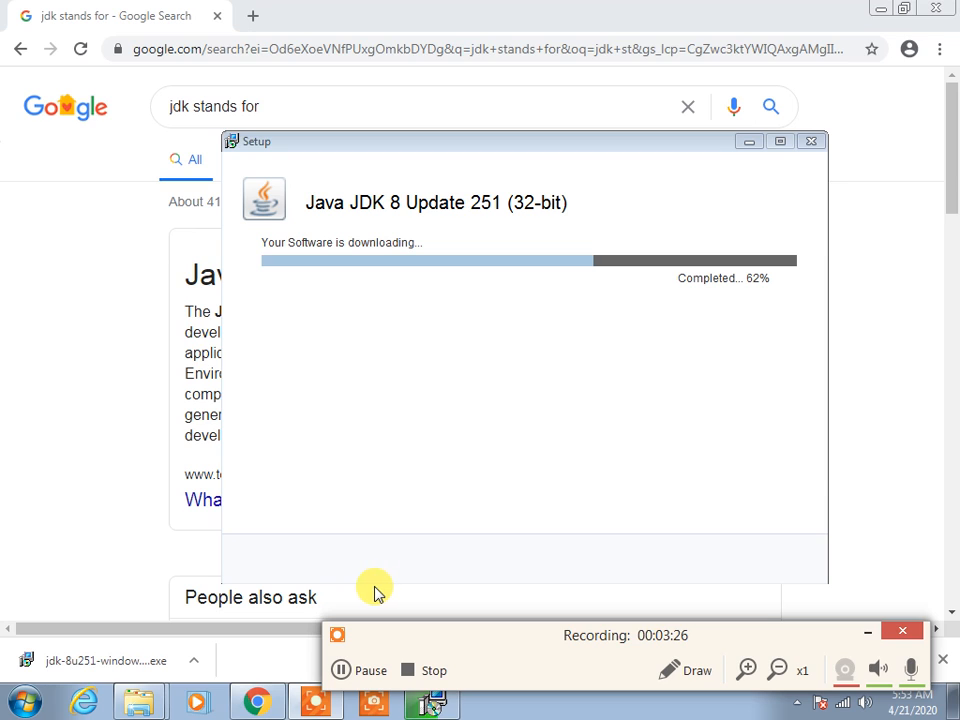
pyautogui.click(343, 670)
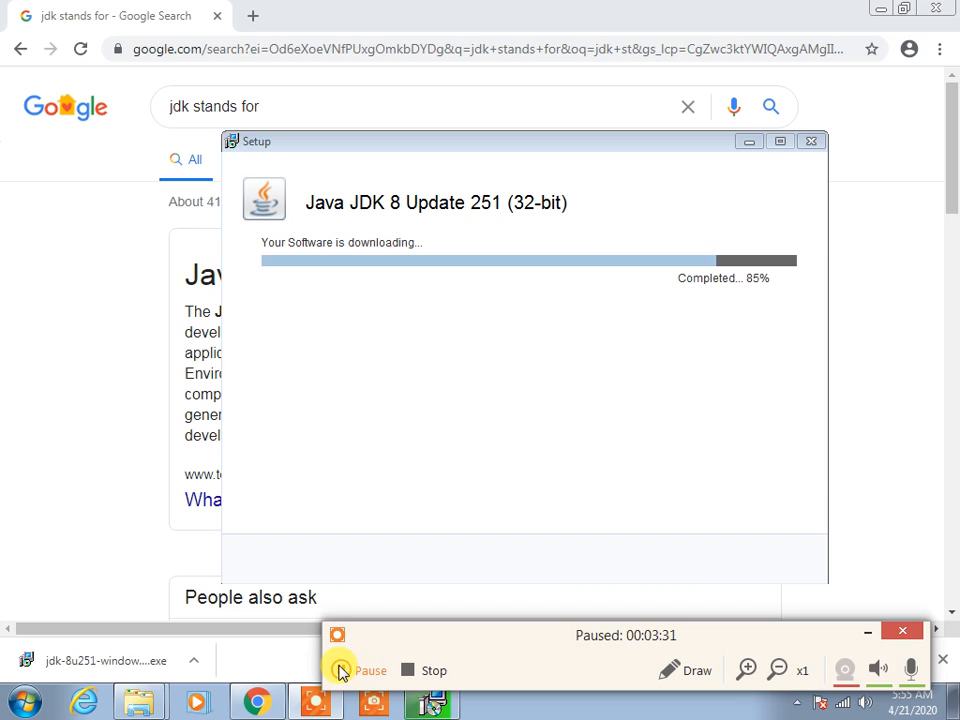
pyautogui.click(341, 670)
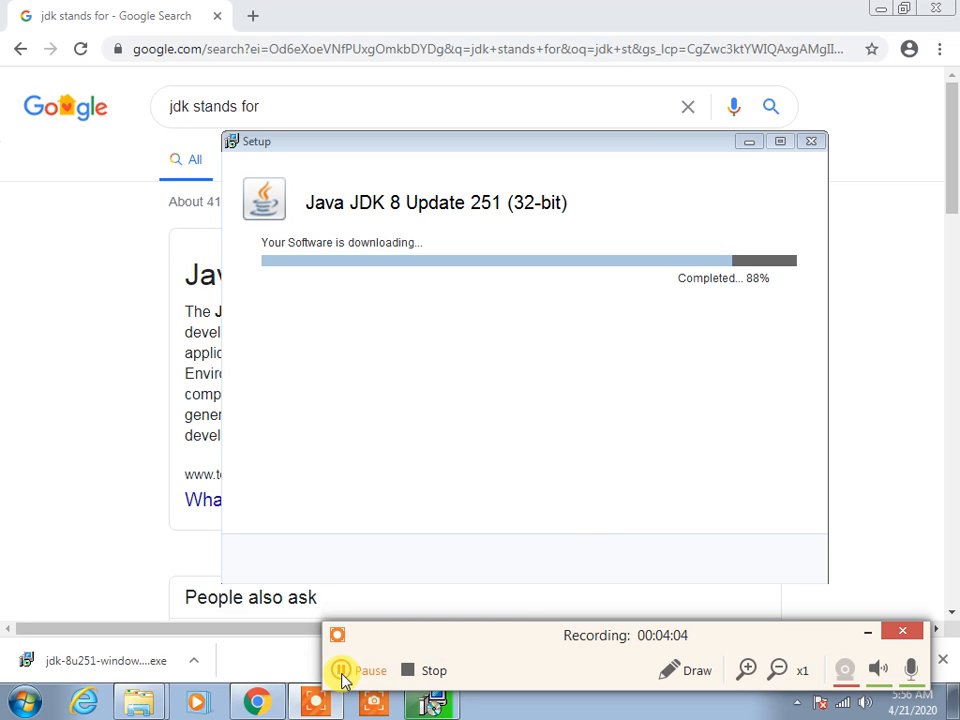
pyautogui.click(341, 675)
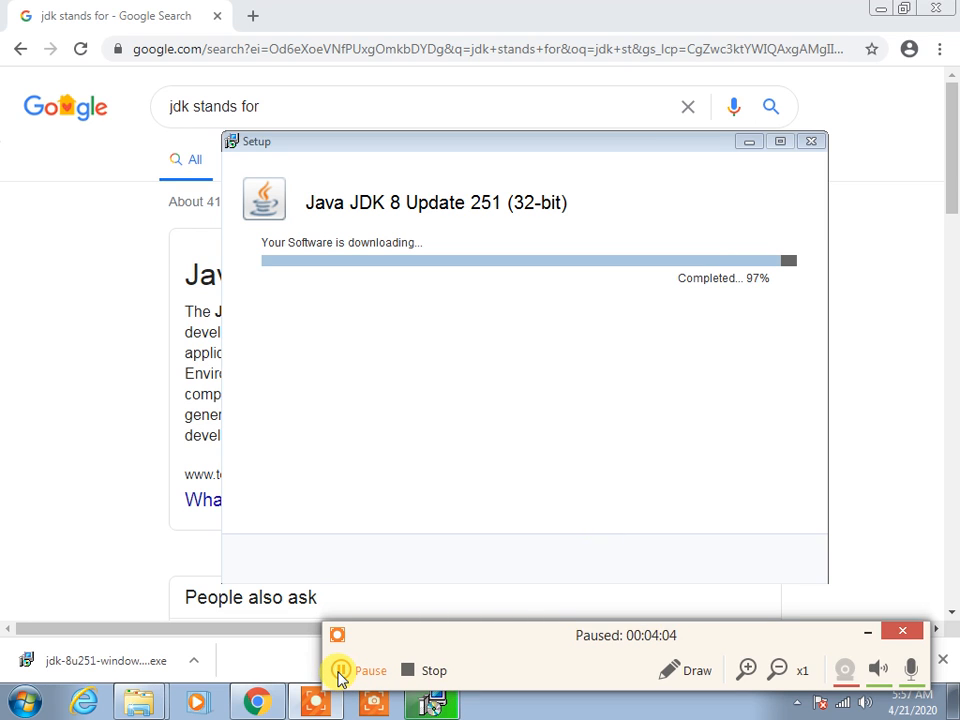
pyautogui.click(341, 675)
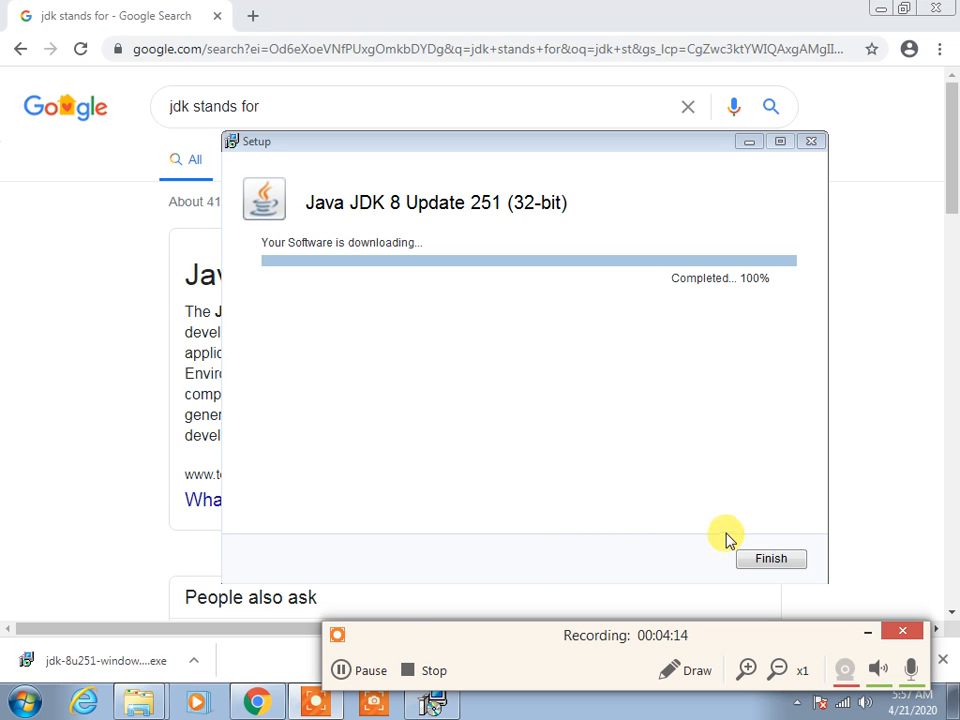
# Finish the completed Java JDK 8 Update 251 download and decline the bundled Chromium browser offer
pyautogui.click(766, 564)
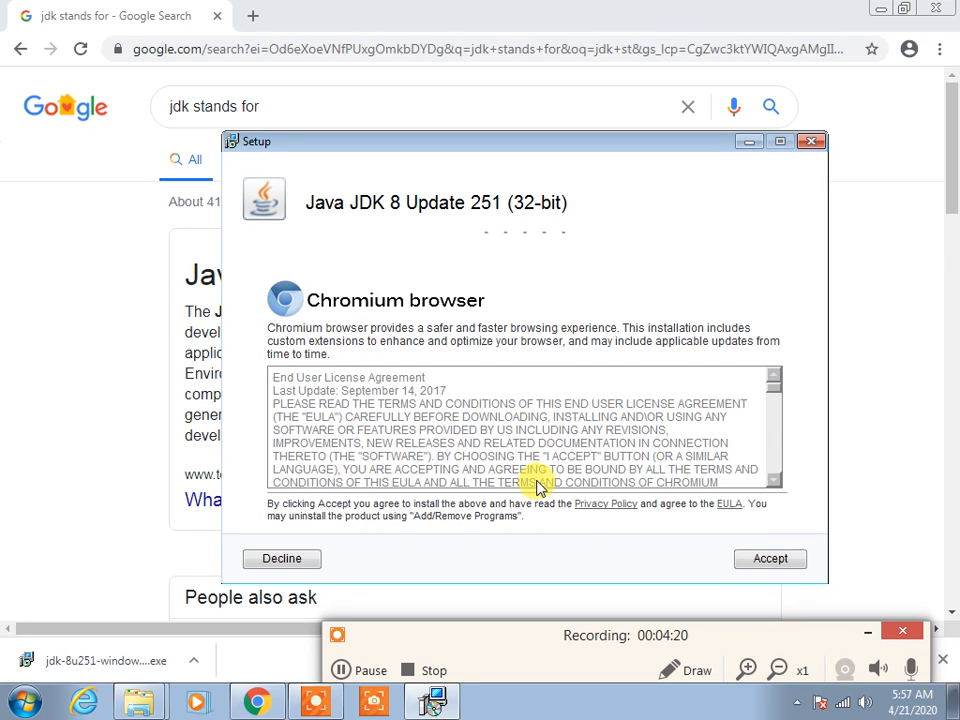
pyautogui.click(287, 562)
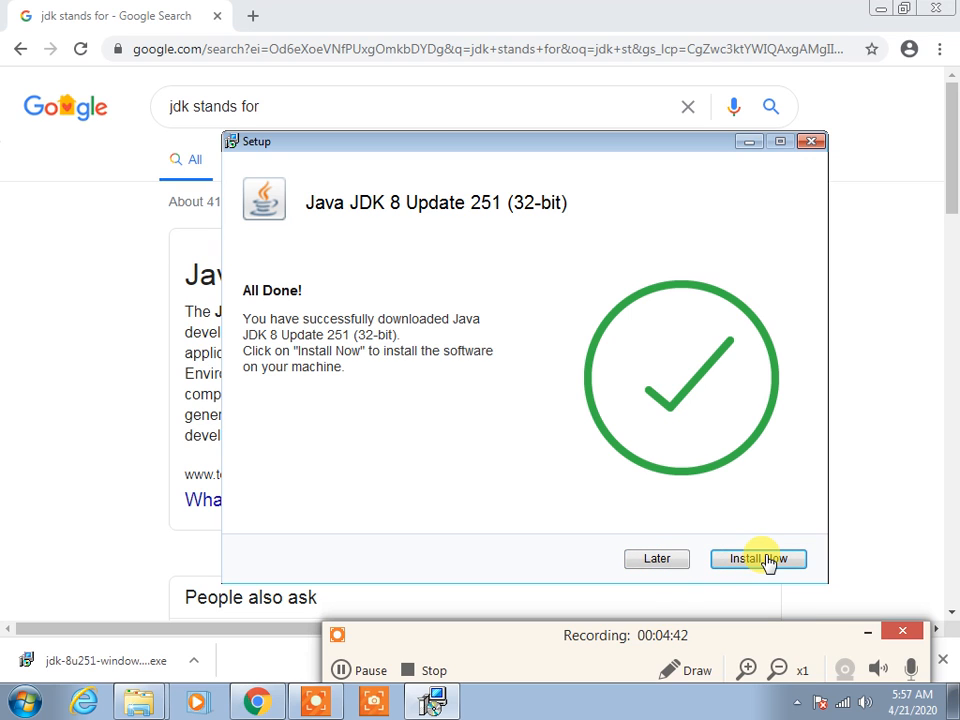
# Minimize Chrome and open the Downloads folder from the user's personal folder on the desktop
pyautogui.click(822, 10)
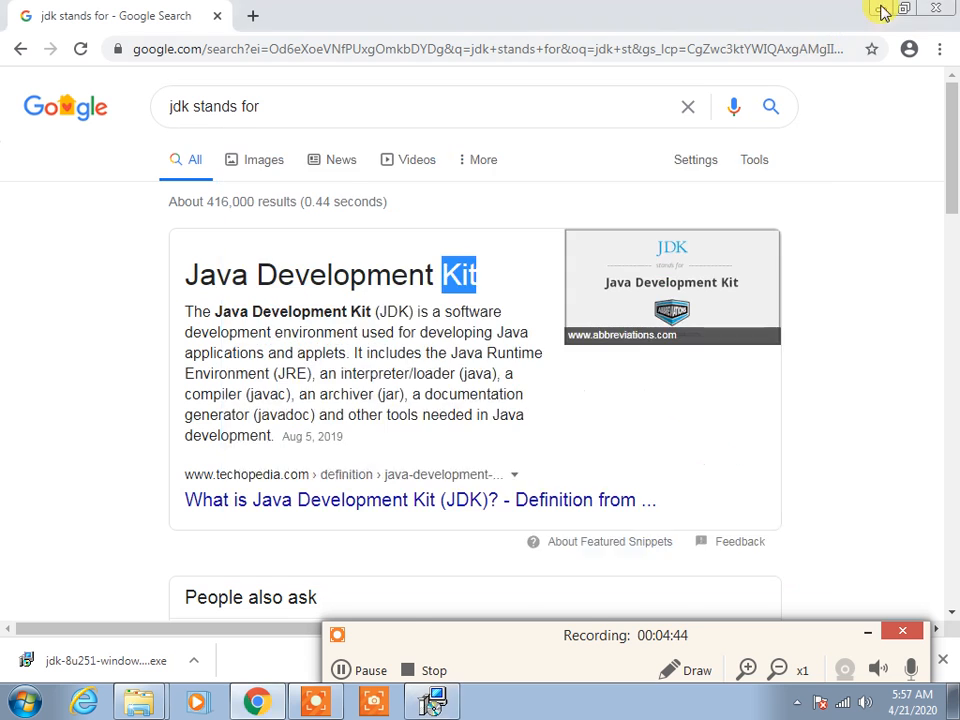
pyautogui.click(881, 10)
pyautogui.doubleClick(34, 55)
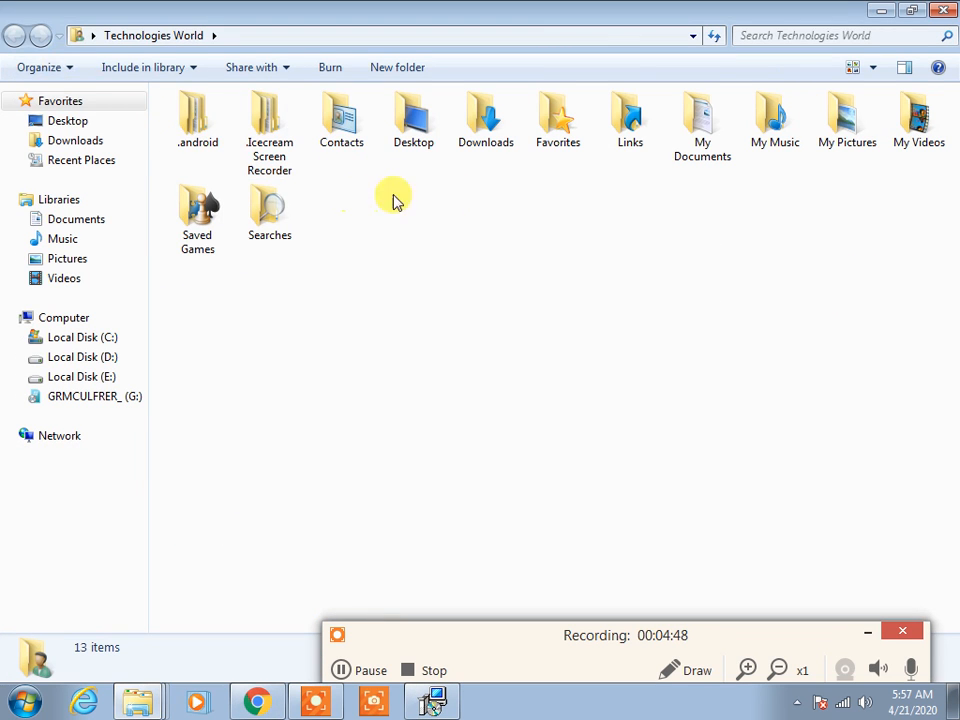
pyautogui.doubleClick(484, 130)
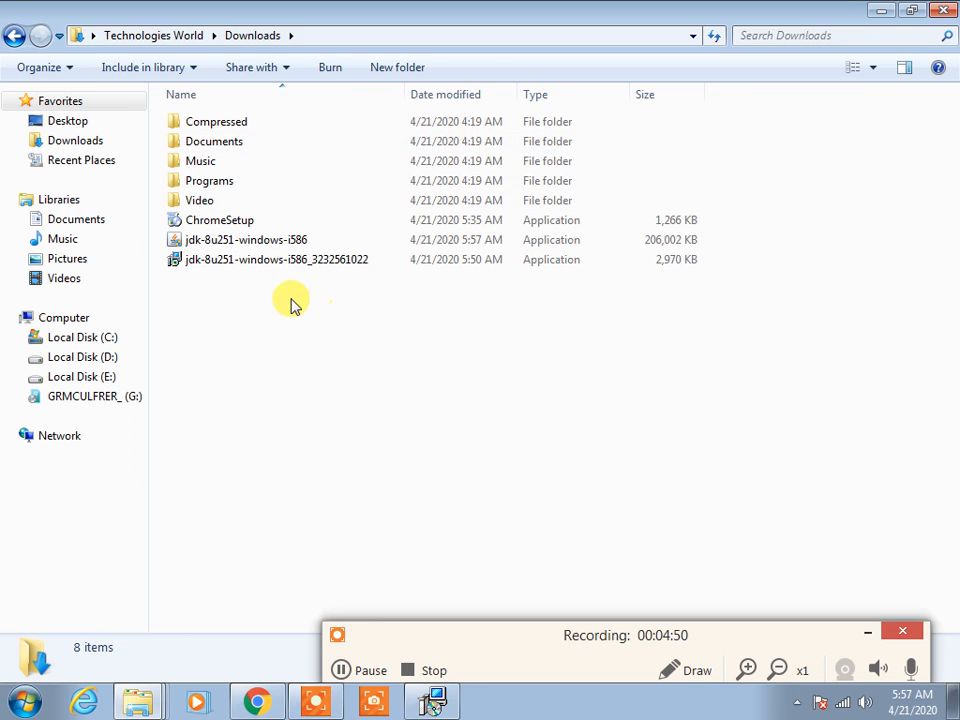